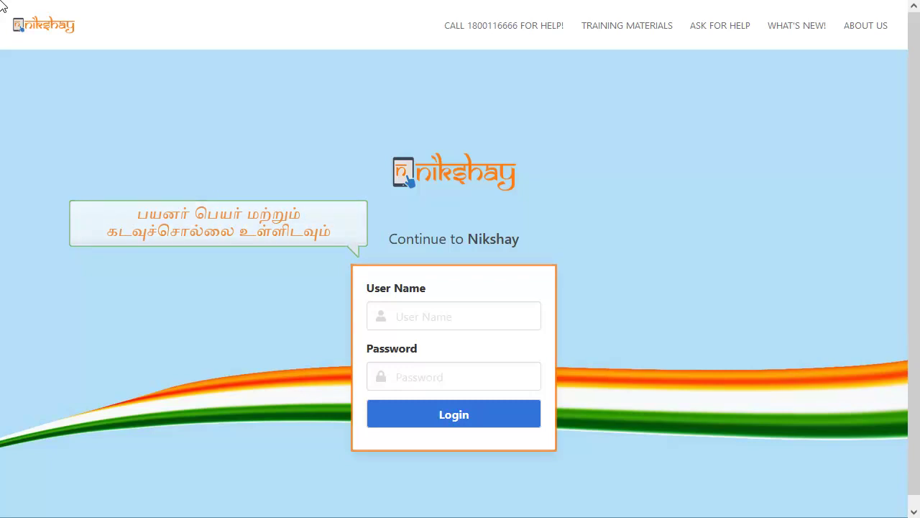
Step: Log in with the saved state-level credentials and go to Nikshay Reports
left_click(503, 314)
left_click(469, 352)
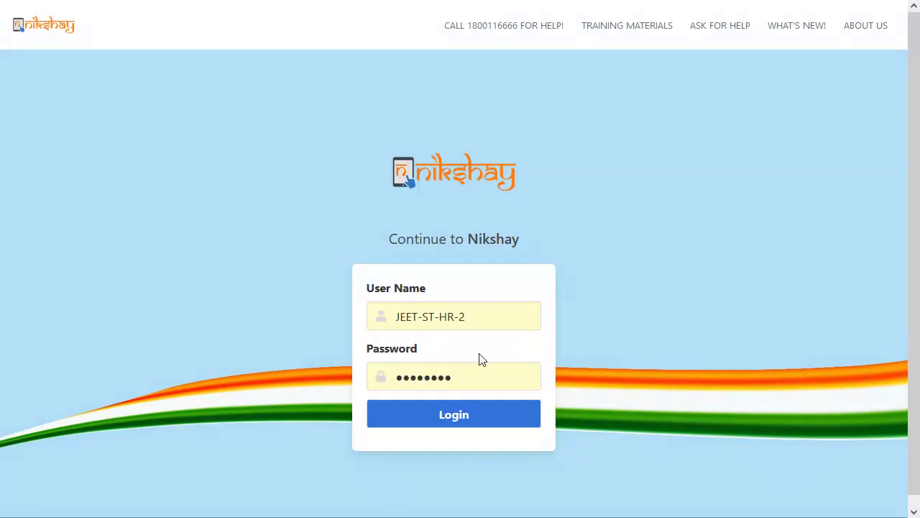
left_click(517, 421)
left_click(61, 242)
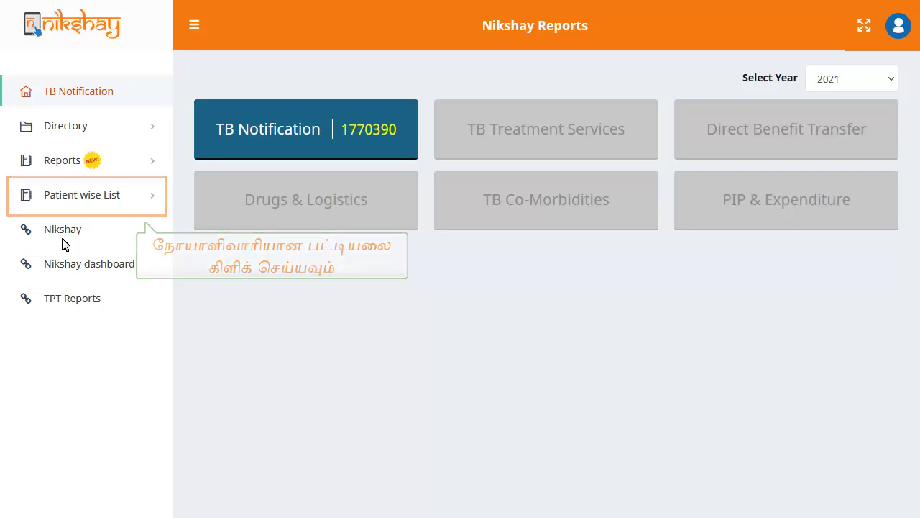
Step: Open the JEET Excel Export report under Patient wise List
left_click(81, 190)
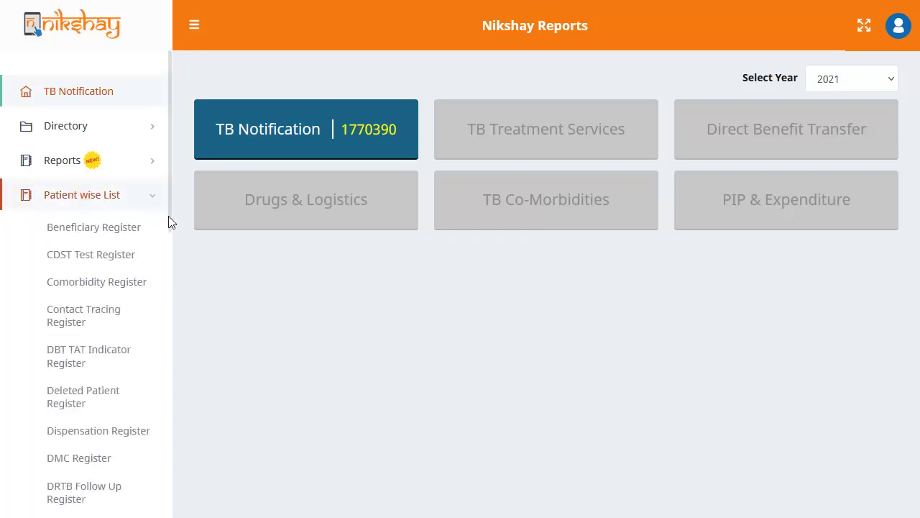
scroll(169, 288, "down", 6)
scroll(144, 399, "up", 1)
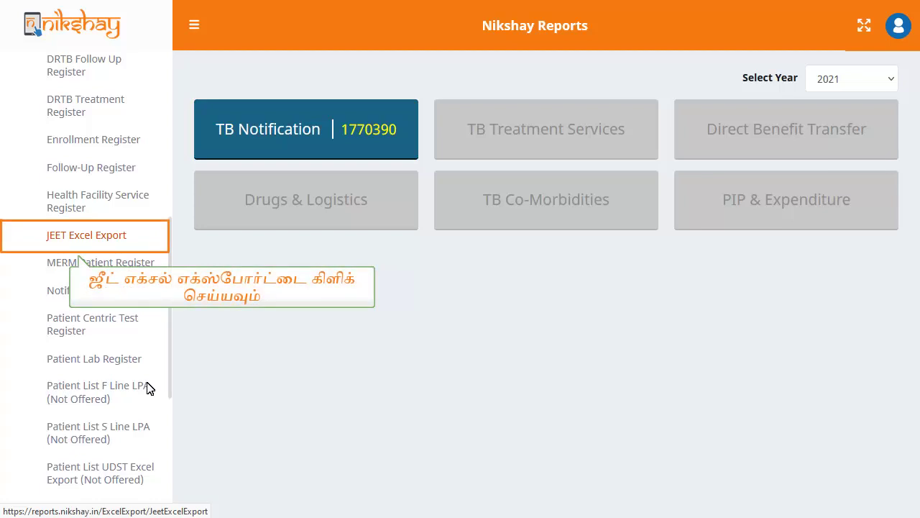
left_click(164, 233)
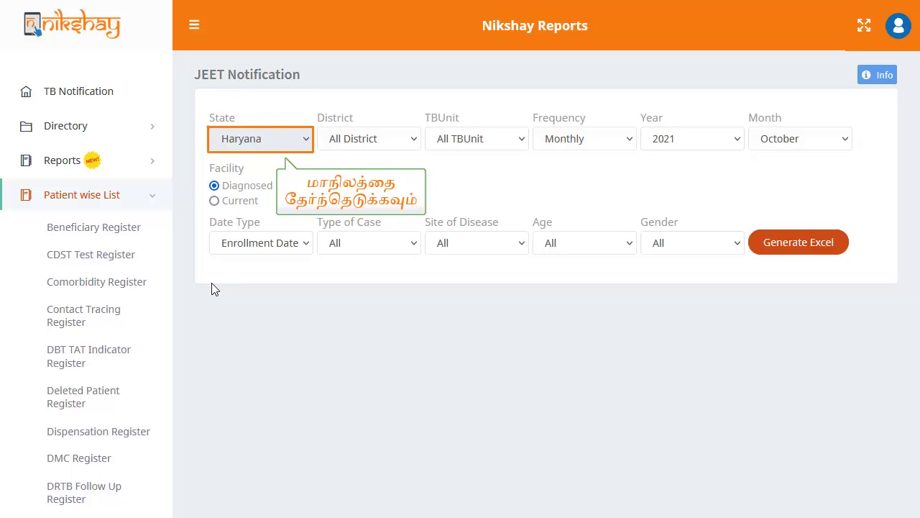
left_click(258, 140)
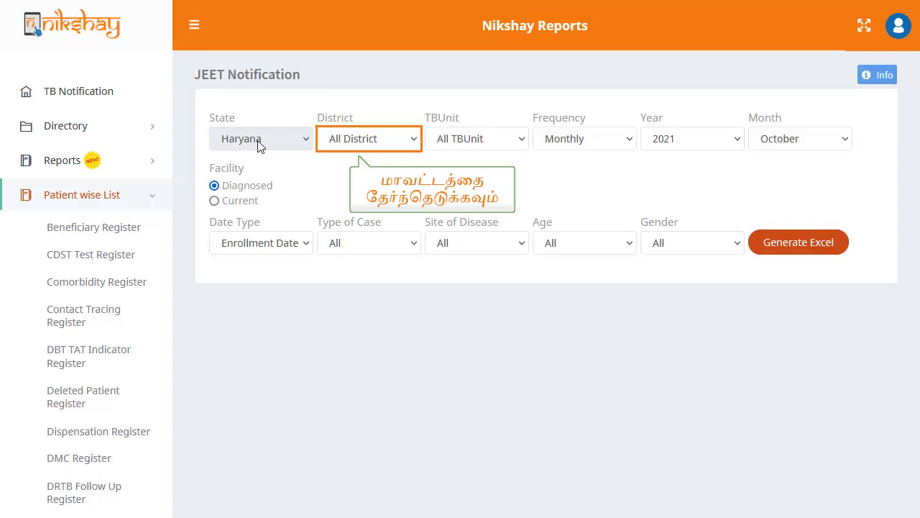
left_click(380, 141)
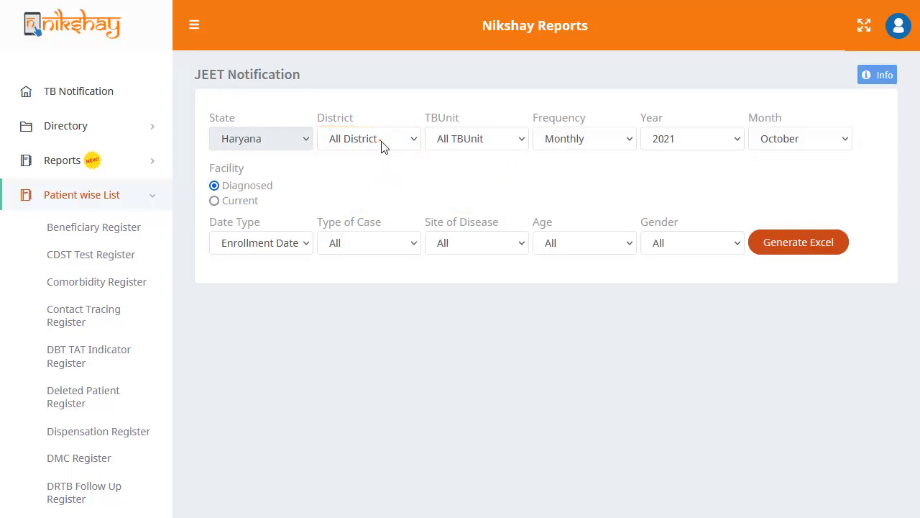
left_click(376, 165)
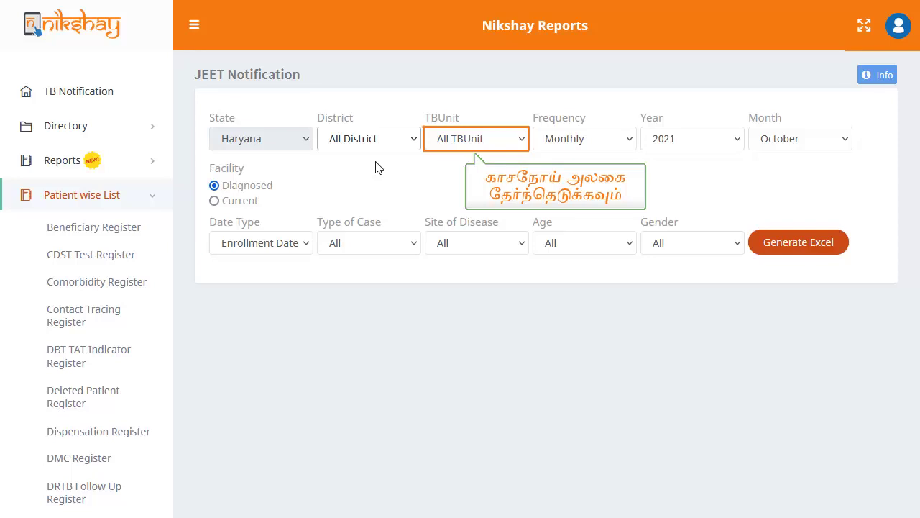
Step: Keep All TBUnit and set the period to Quarterly, year 2019, Quarter 3
left_click(468, 141)
left_click(468, 163)
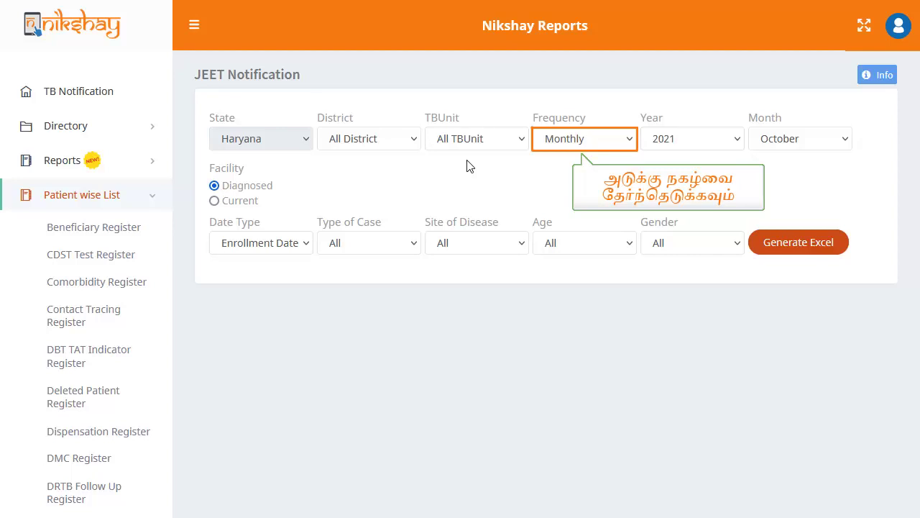
left_click(617, 139)
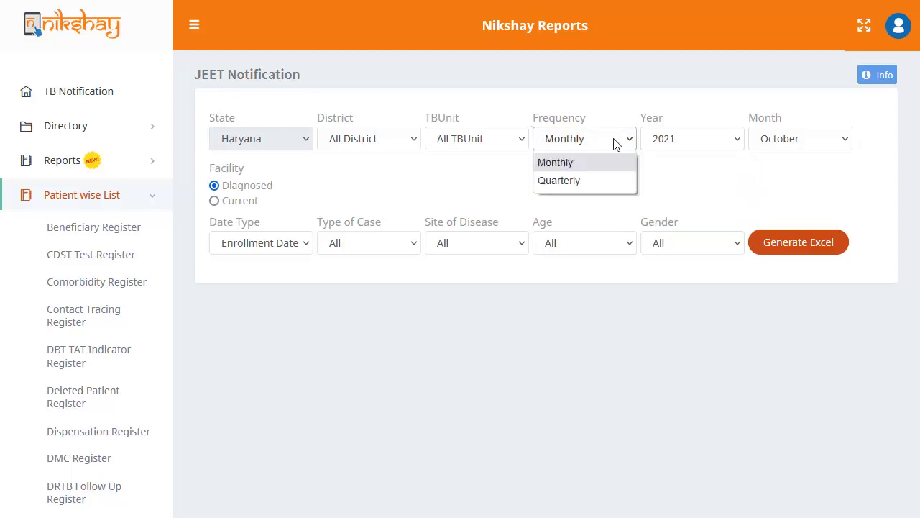
left_click(611, 185)
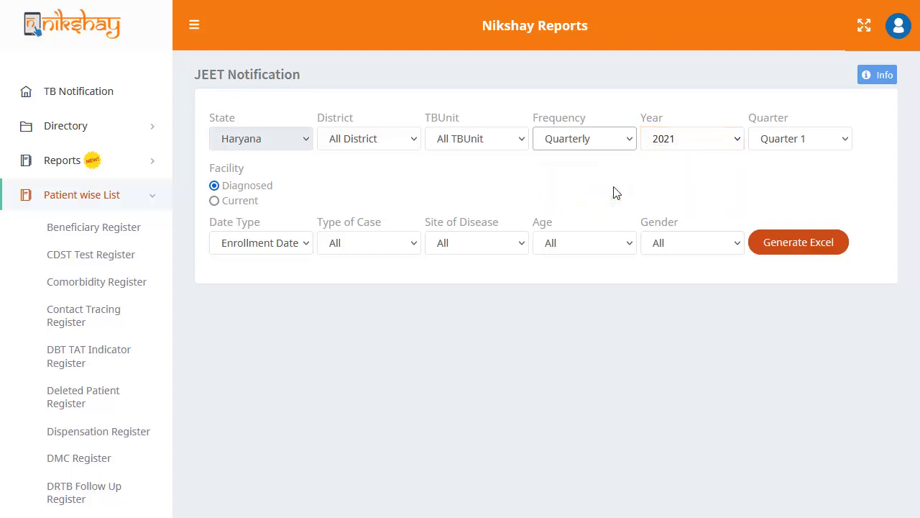
left_click(712, 146)
left_click(692, 200)
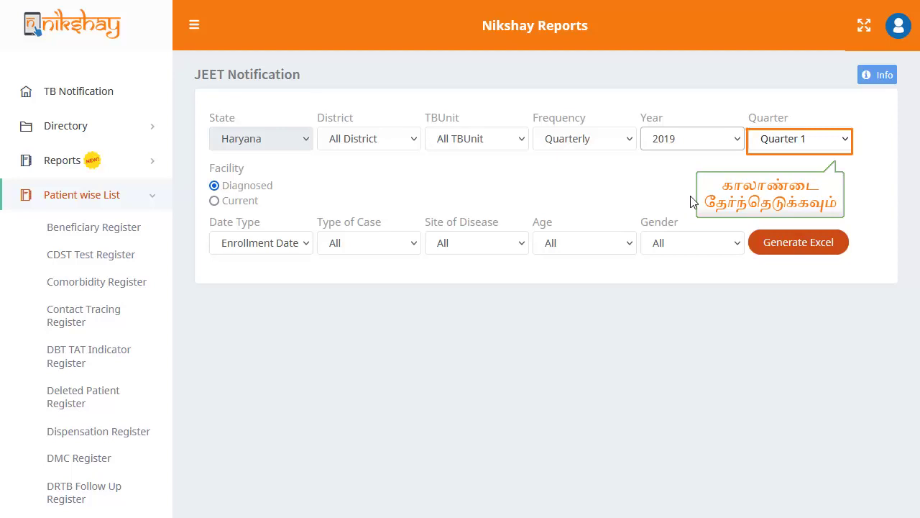
left_click(808, 141)
left_click(791, 198)
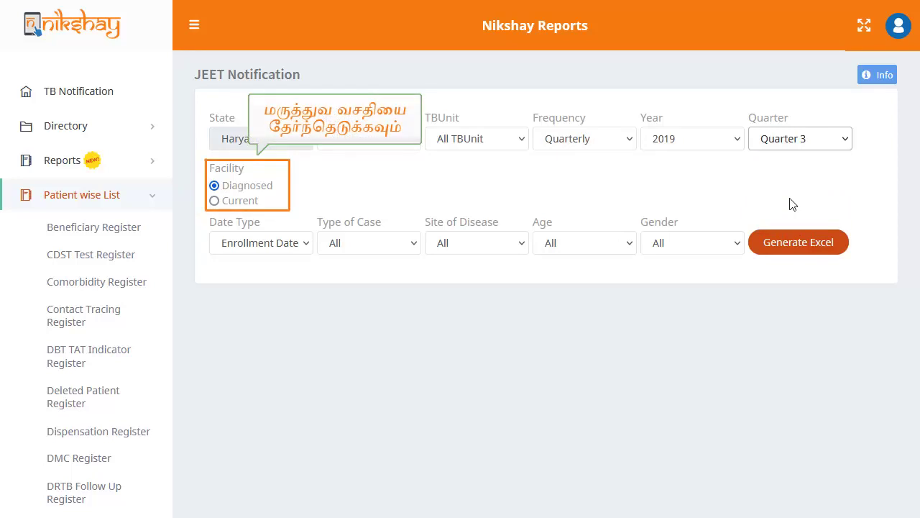
Step: Keep Facility as Diagnosed and Date Type as Enrollment Date, then open Type of Case
left_click(214, 185)
left_click(281, 245)
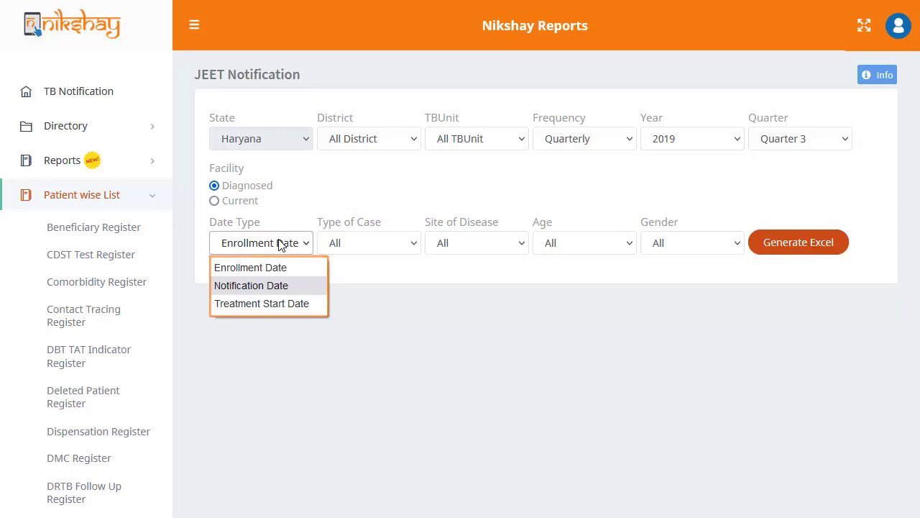
left_click(316, 270)
left_click(398, 243)
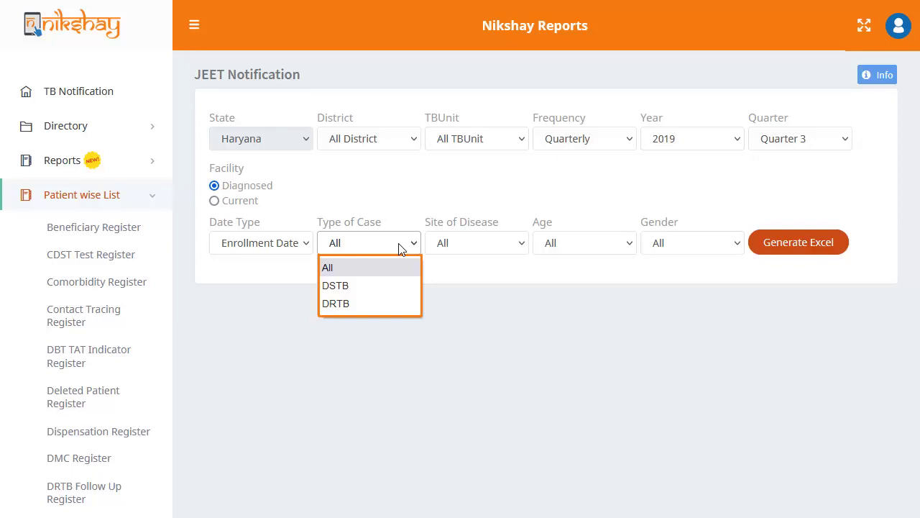
Step: Filter the report to DSTB cases, All disease sites, and age <15
left_click(392, 288)
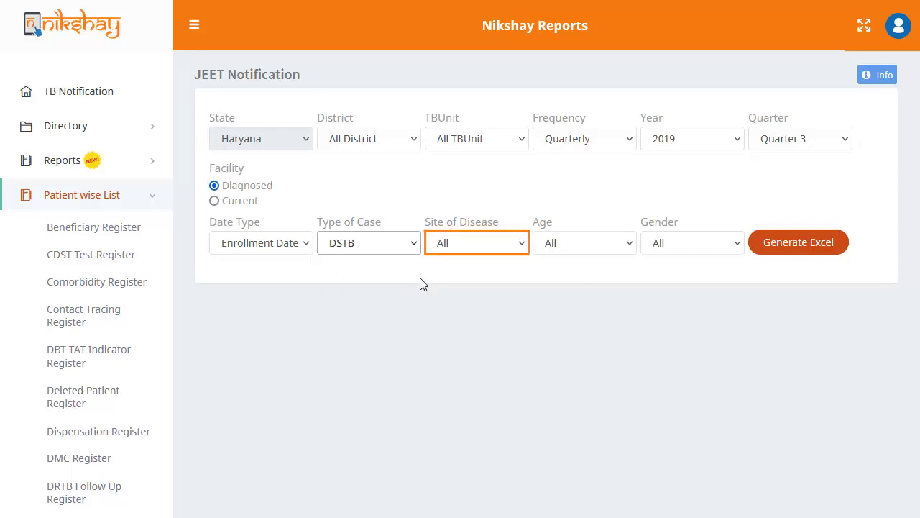
left_click(504, 246)
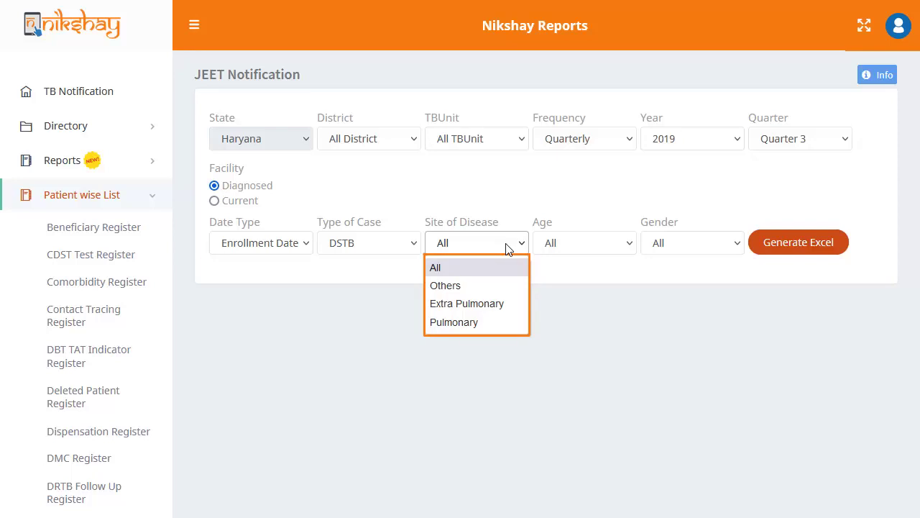
left_click(497, 265)
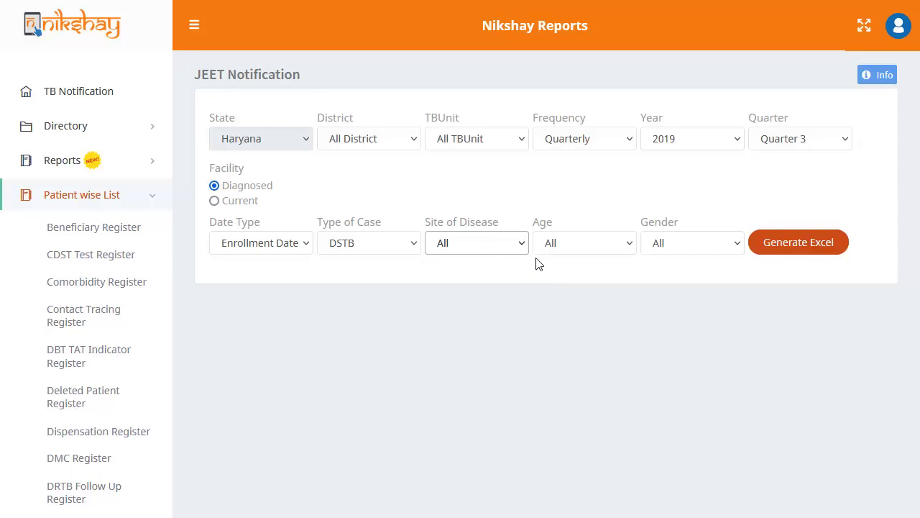
left_click(590, 248)
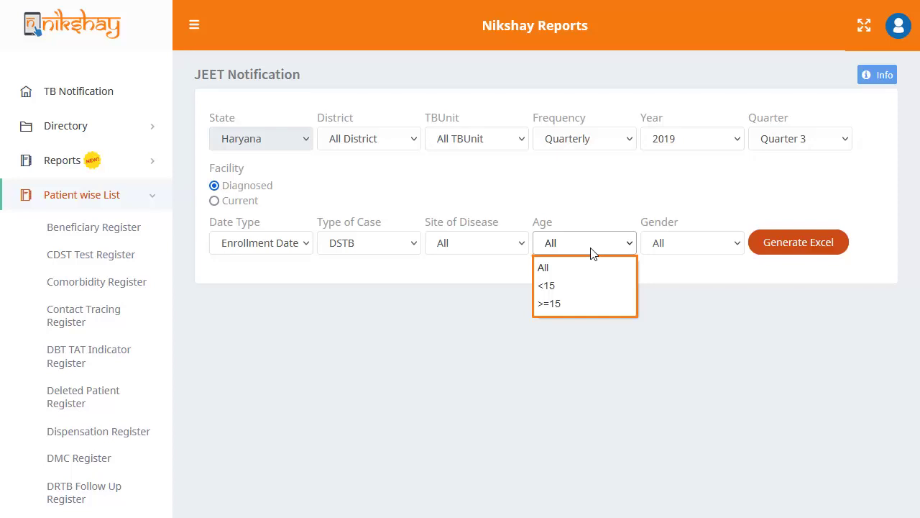
left_click(588, 287)
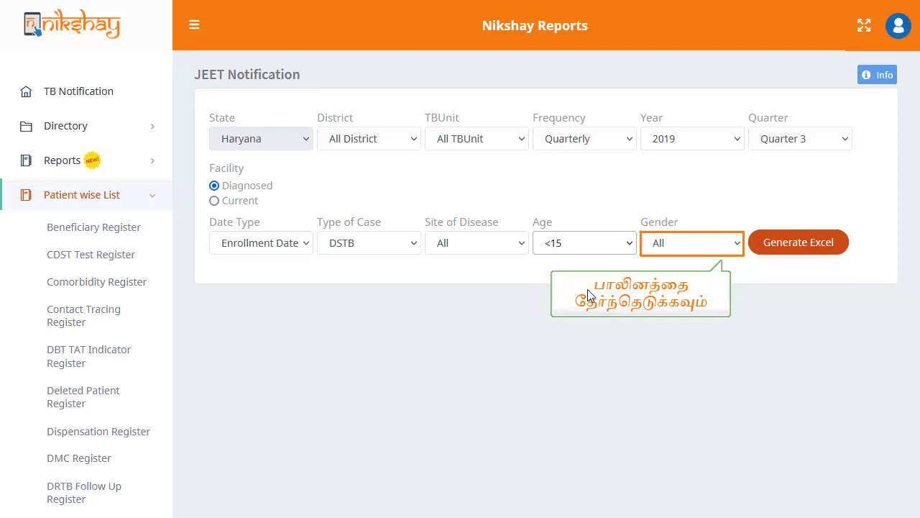
Step: Keep Gender as All, generate the Excel file, and follow CLICK HERE TO DOWNLOAD
left_click(709, 243)
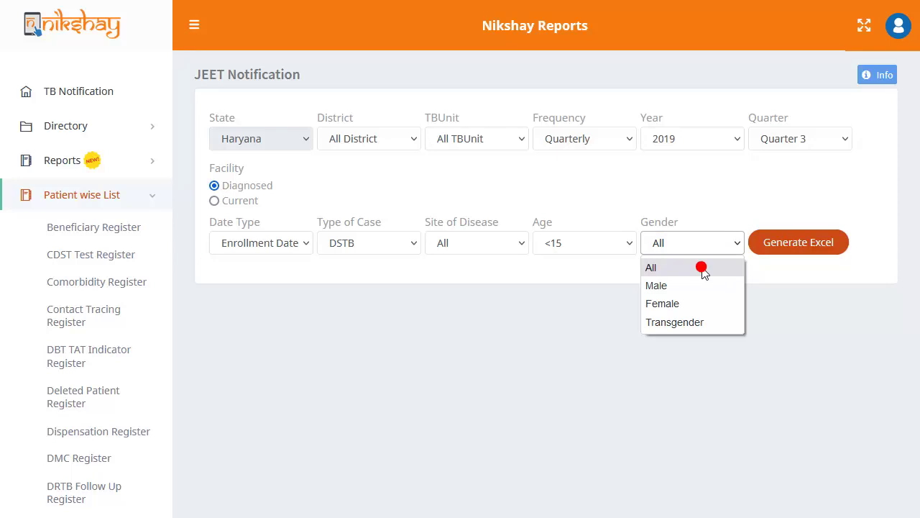
left_click(702, 267)
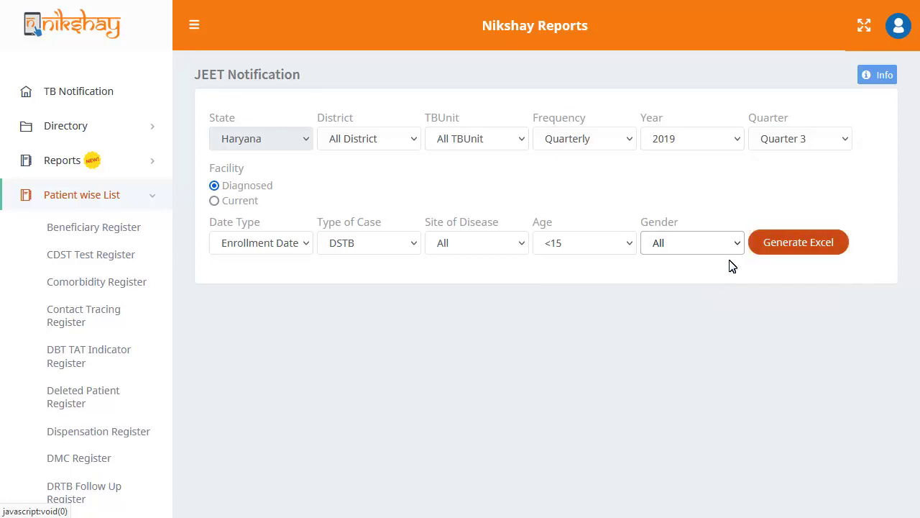
left_click(772, 252)
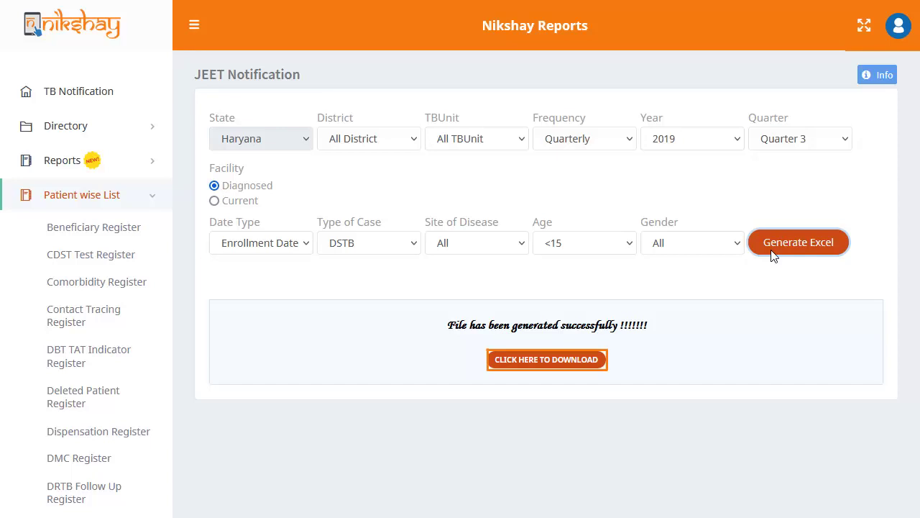
left_click(741, 293)
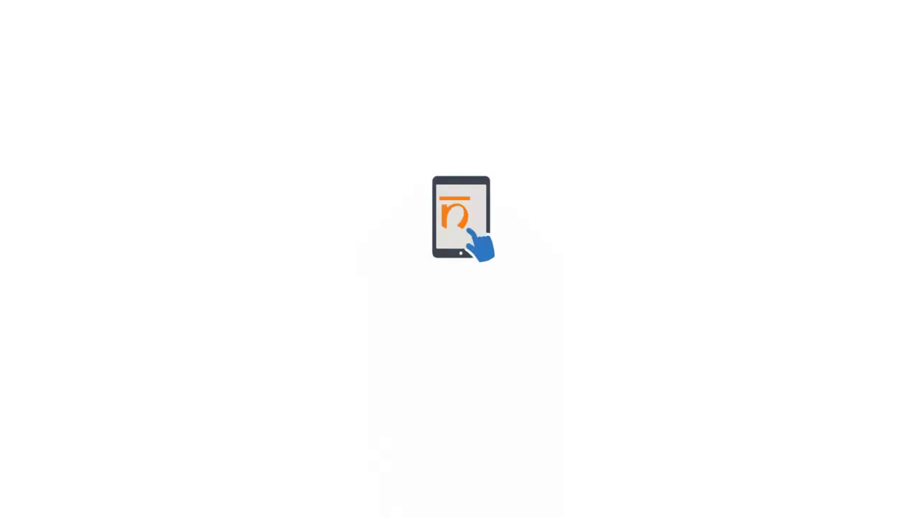